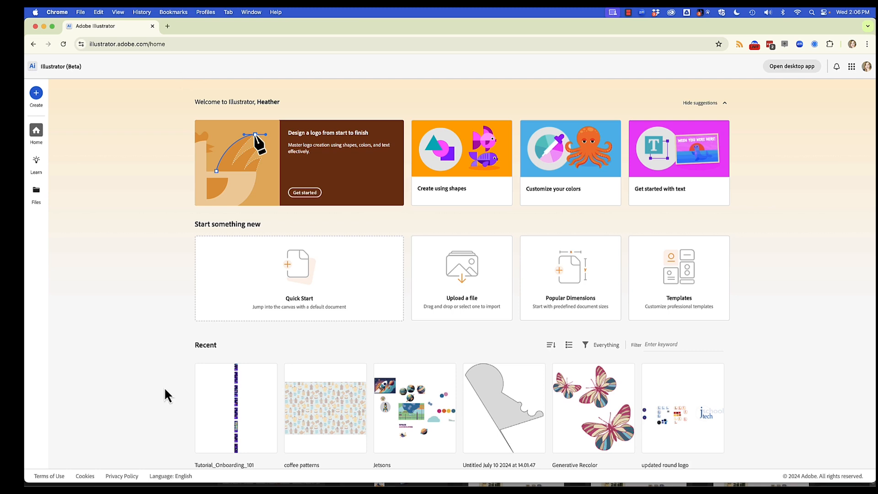
Switch to Creative Cloud and launch the web version of Illustrator in the browser.
mouse_move(181, 482)
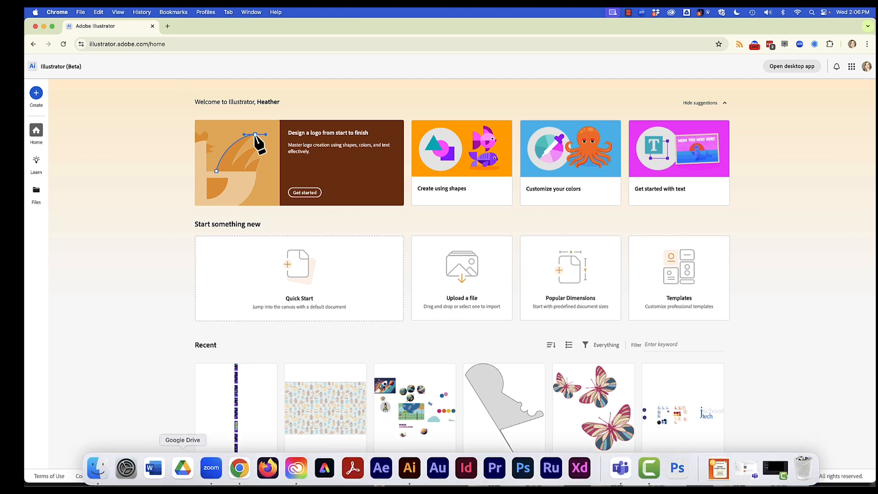
click(296, 467)
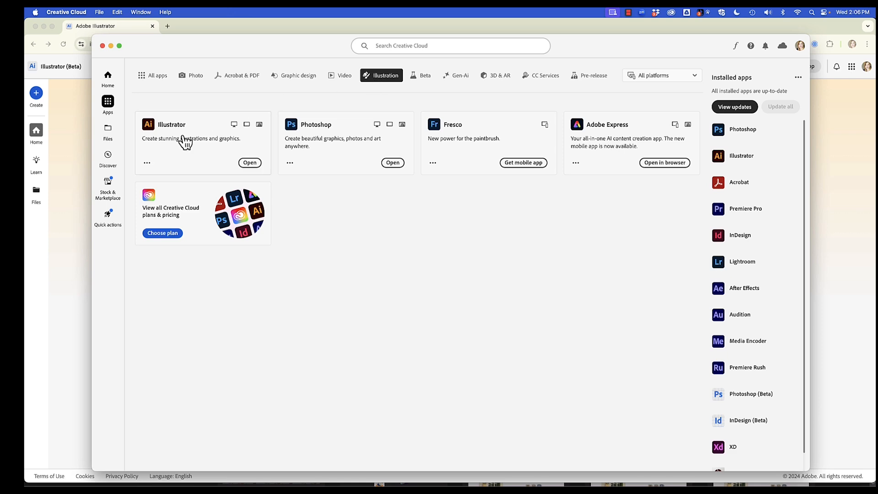
click(259, 125)
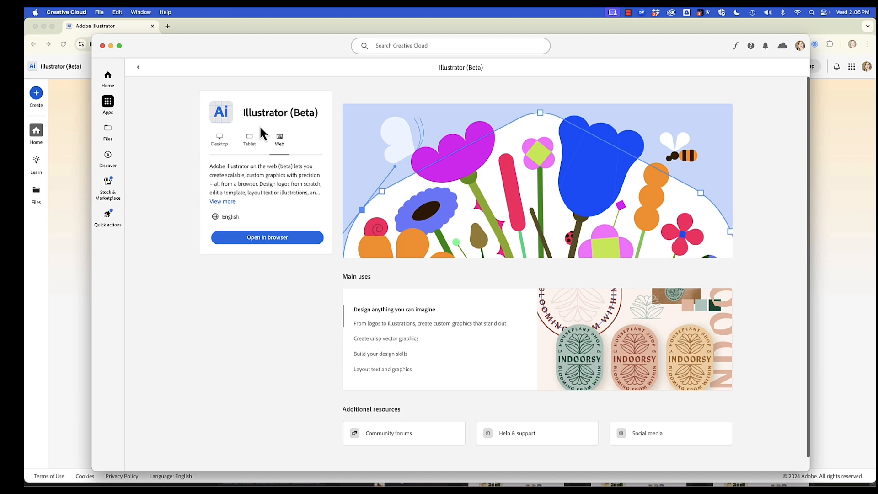
click(268, 239)
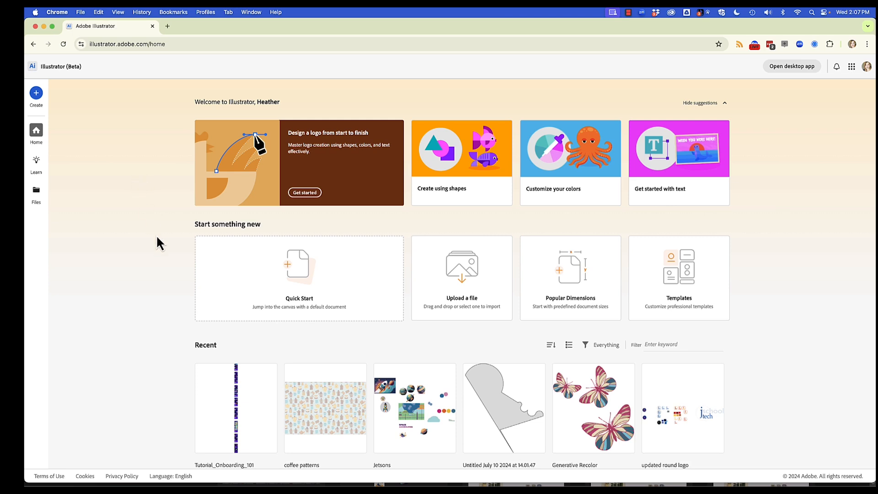
Look through the recent files on the home page and the full list of tutorials for learning Illustrator on the web.
scroll(157, 240, down, 1)
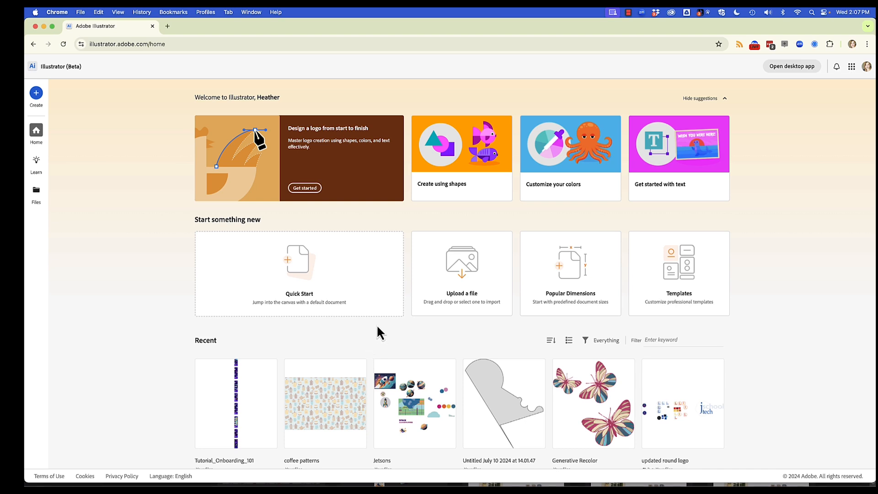
scroll(402, 314, down, 3)
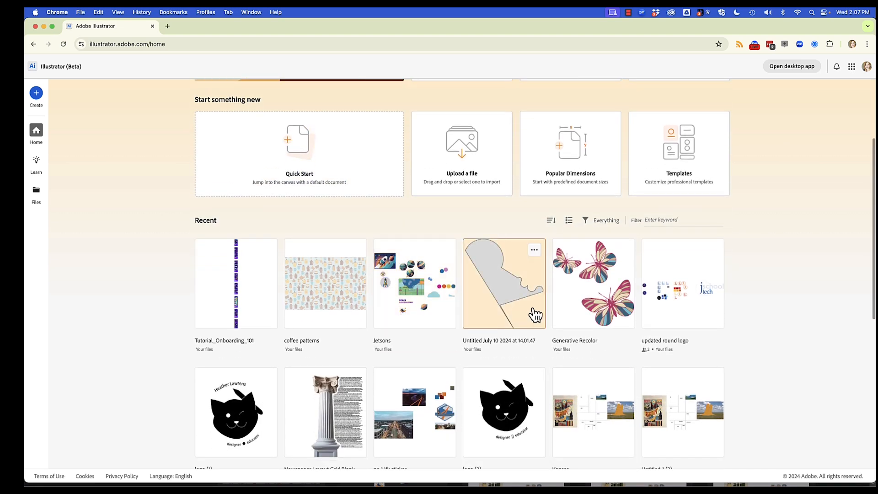
mouse_move(646, 359)
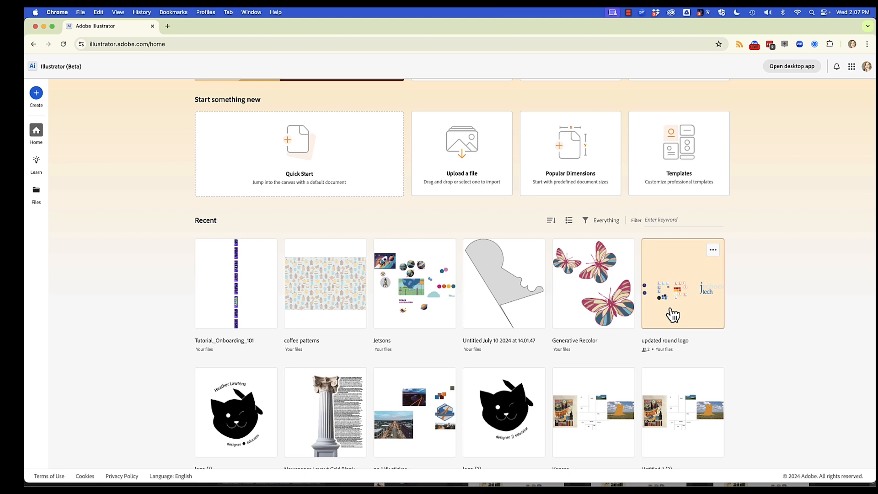
scroll(156, 172, up, 3)
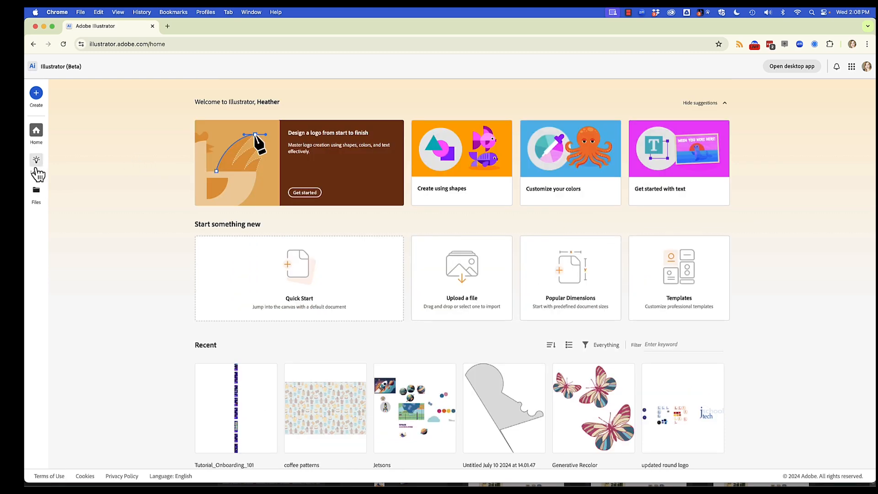
click(37, 170)
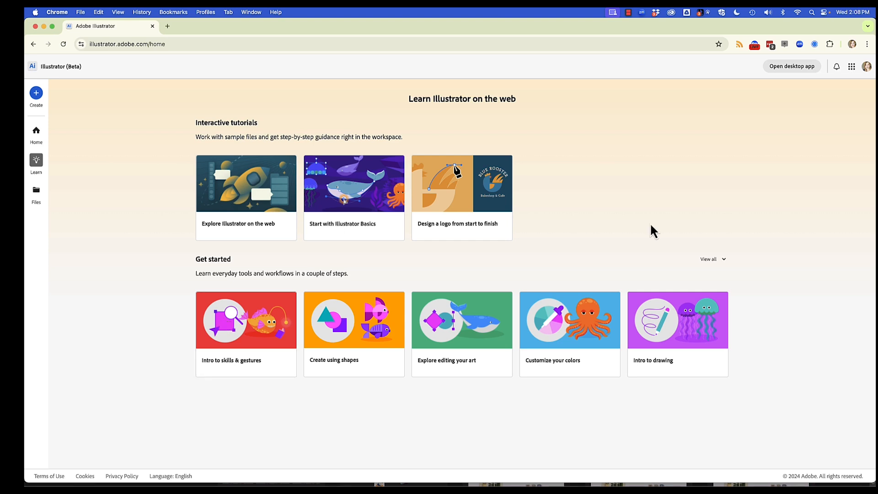
click(714, 260)
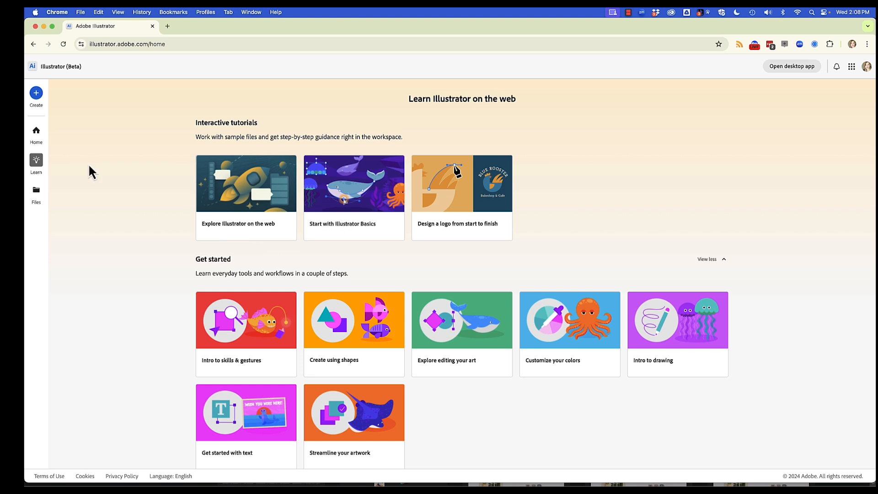
Create a new Square document of 800 x 800 px and rename it demo.
click(36, 93)
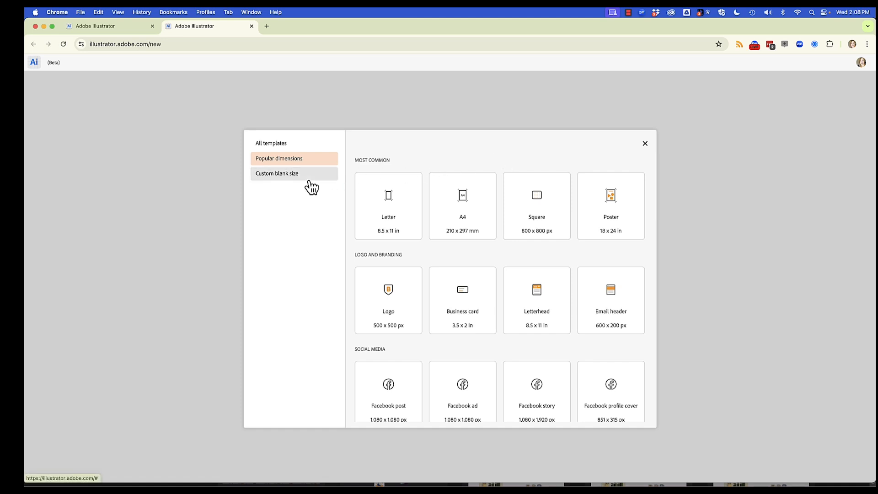
click(539, 207)
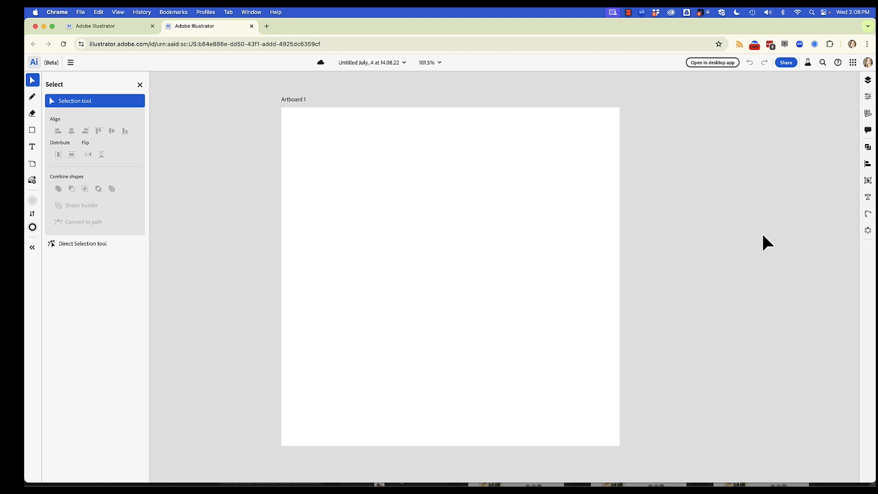
click(372, 68)
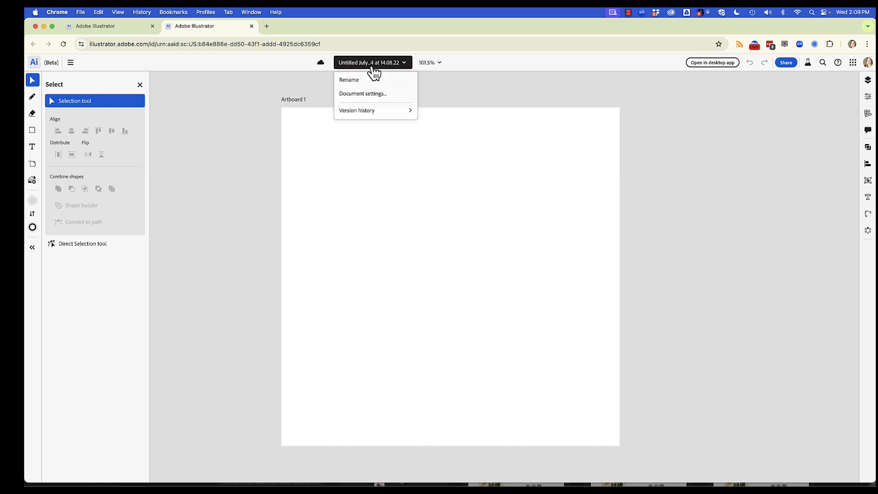
click(350, 81)
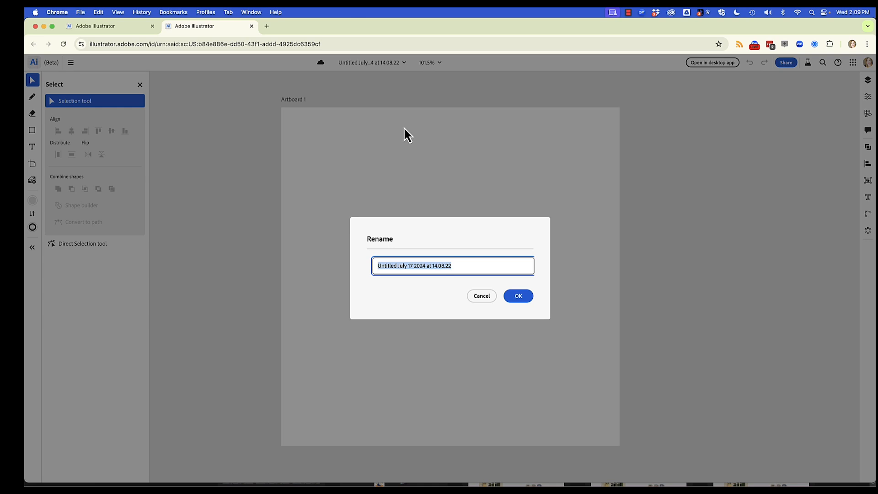
text(demo)
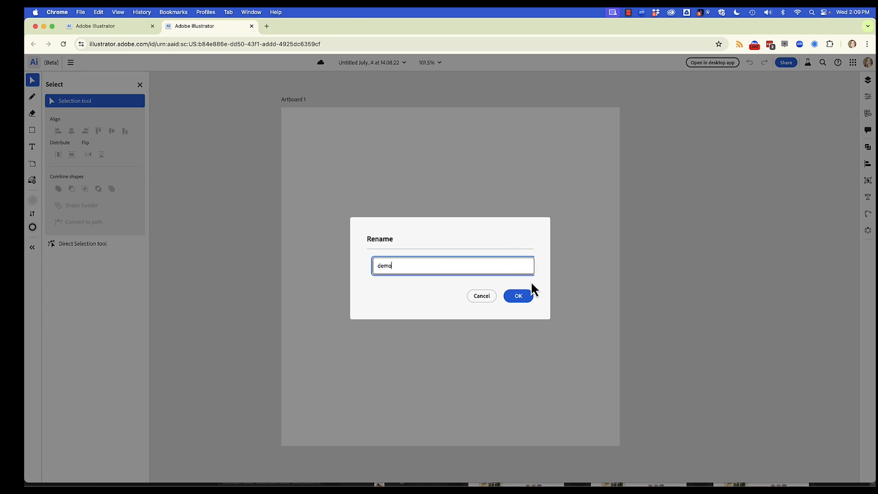
click(528, 297)
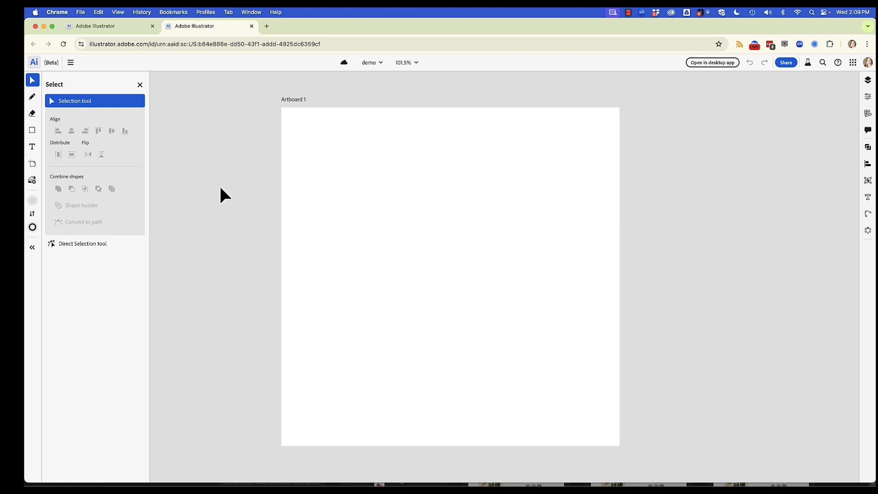
Draw a landscape rectangle in the upper-left area of the artboard and check the extra options of its contextual bar.
click(35, 134)
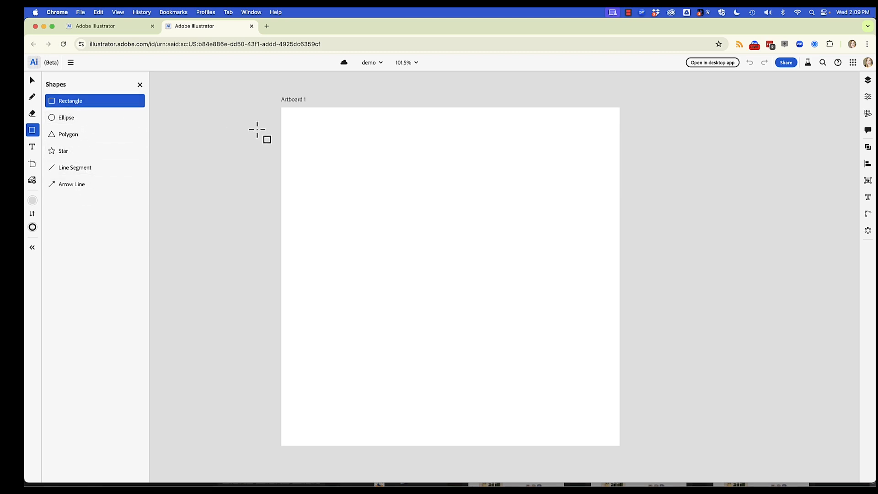
drag(308, 127, 434, 224)
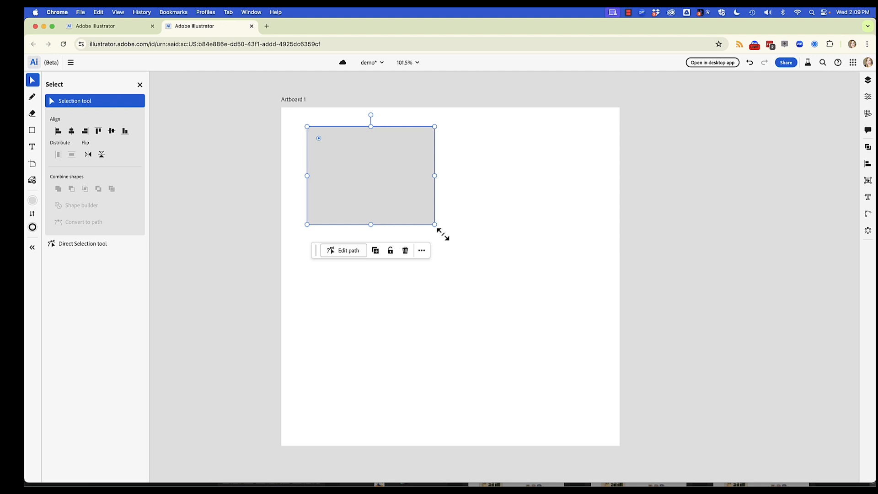
click(425, 253)
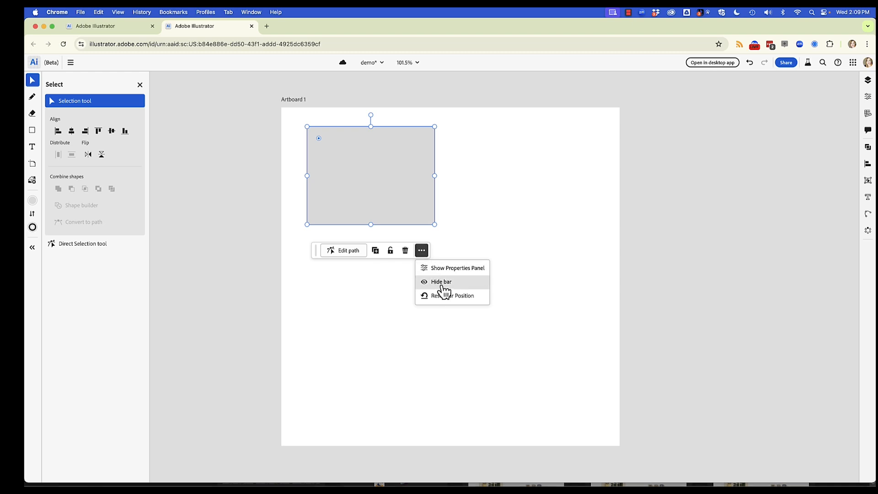
click(422, 251)
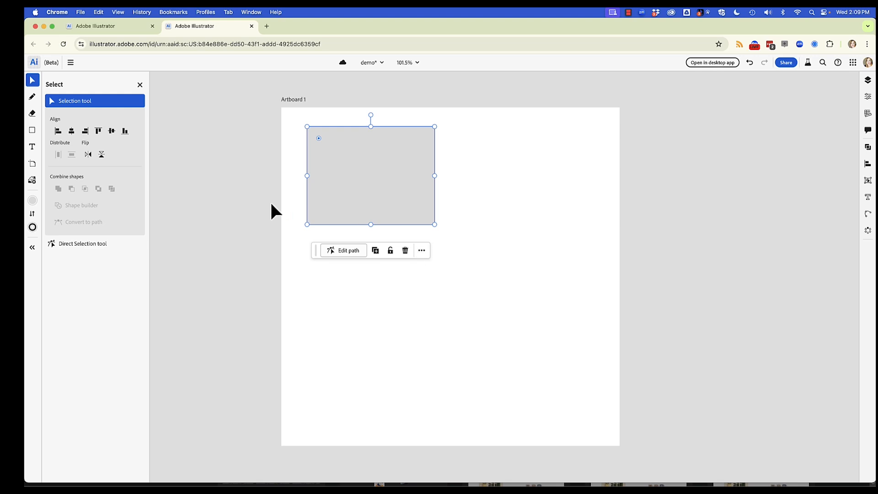
Fill the rectangle with the light blue swatch #67AFD3 and set its stroke to none.
click(33, 201)
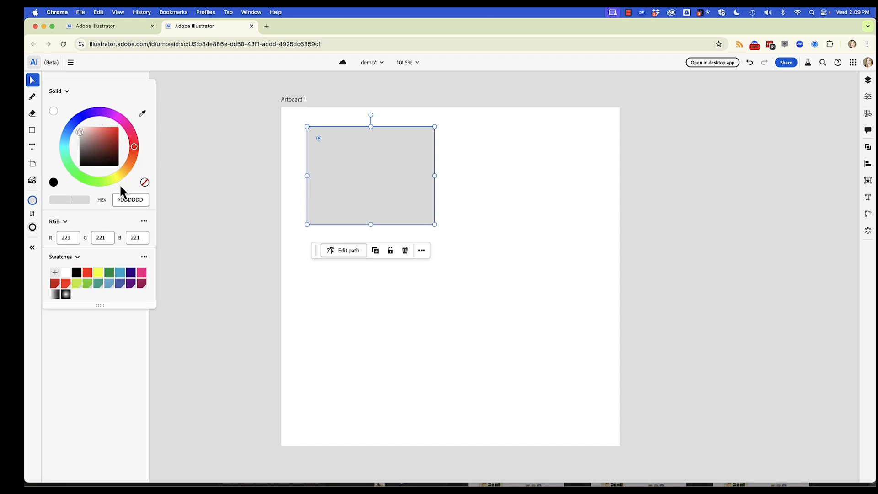
click(109, 286)
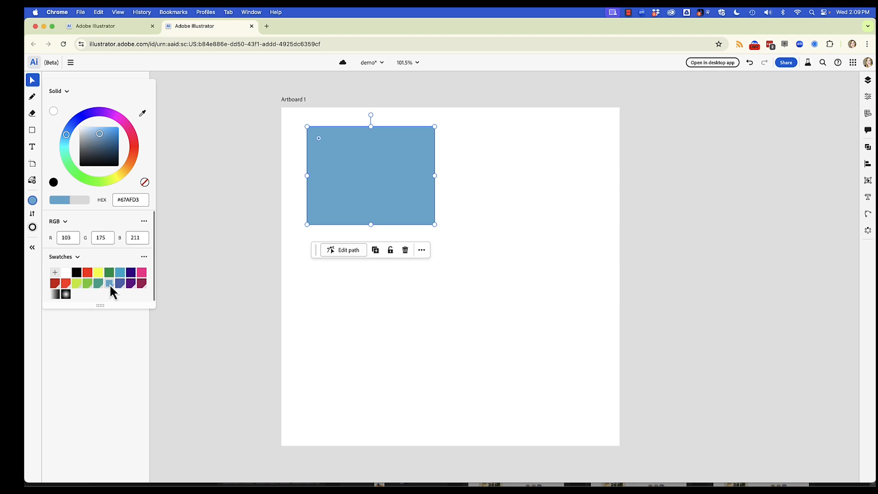
click(32, 228)
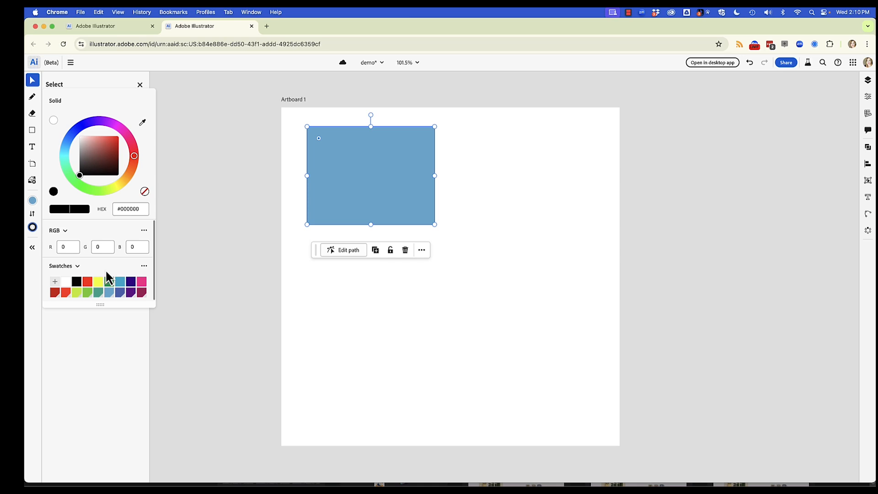
click(145, 192)
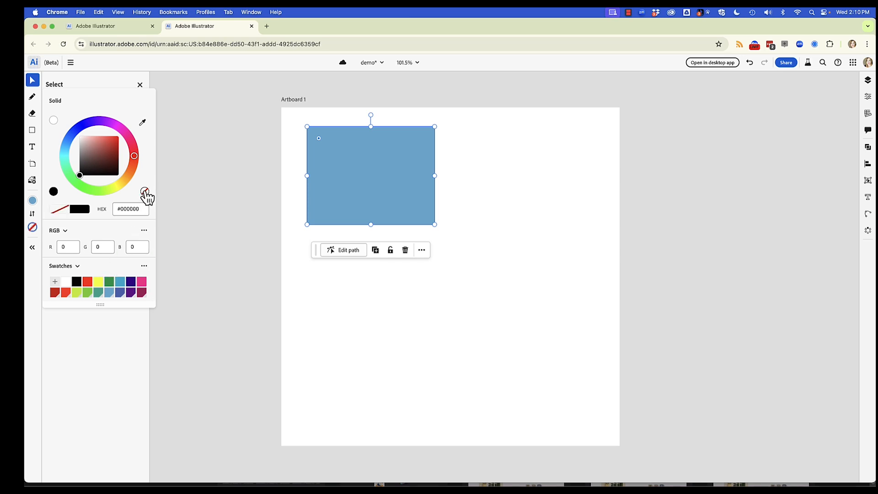
Draw a circle with the Ellipse tool so that it overlaps the rectangle's lower-right corner.
click(45, 130)
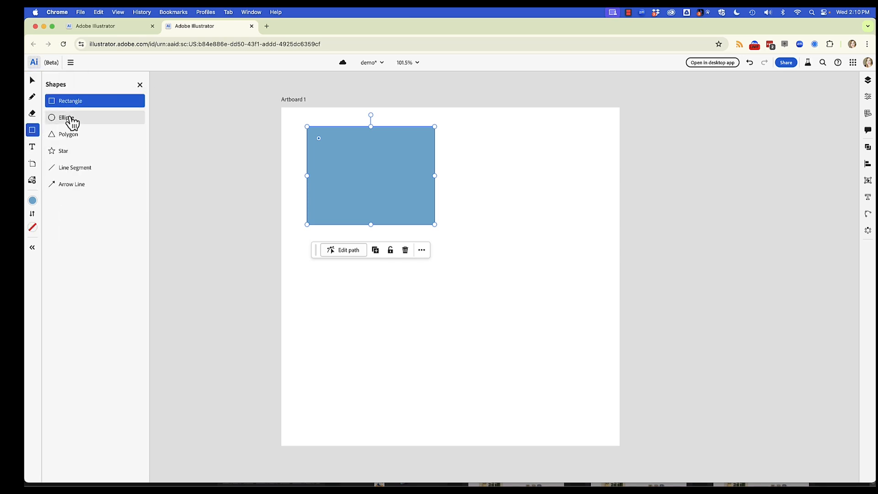
click(68, 119)
drag(391, 173, 550, 293)
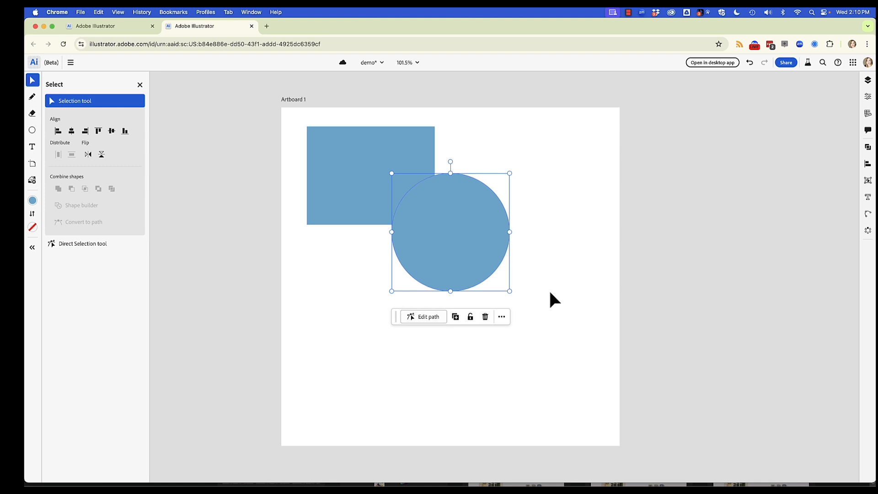
Draw a star below the rectangle, overlapping the circle's left side, and increase it to seven points.
click(32, 130)
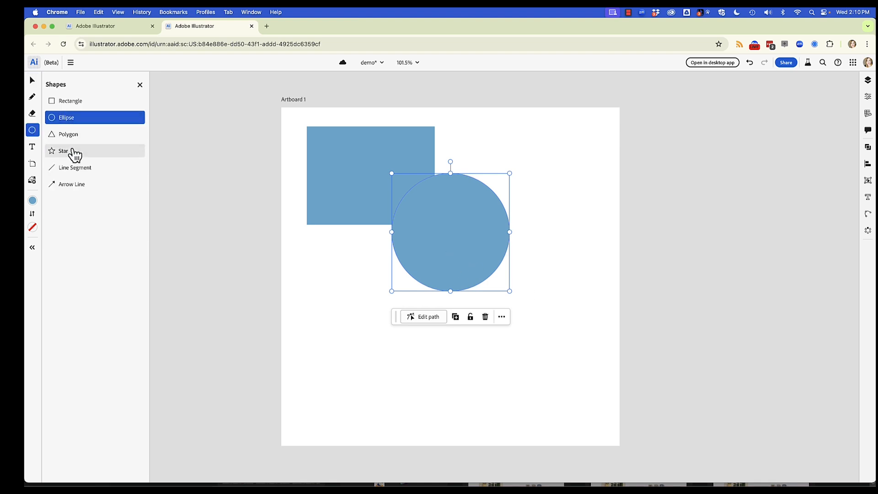
click(70, 152)
drag(323, 231, 547, 319)
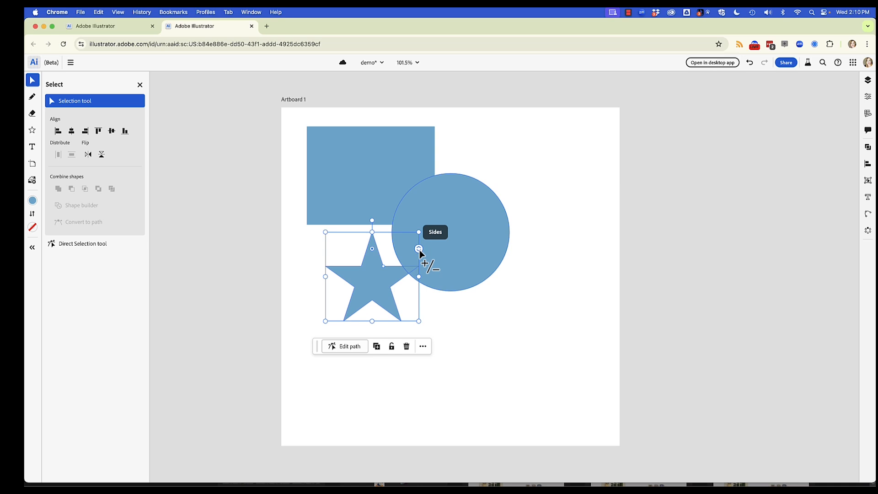
drag(419, 249, 418, 257)
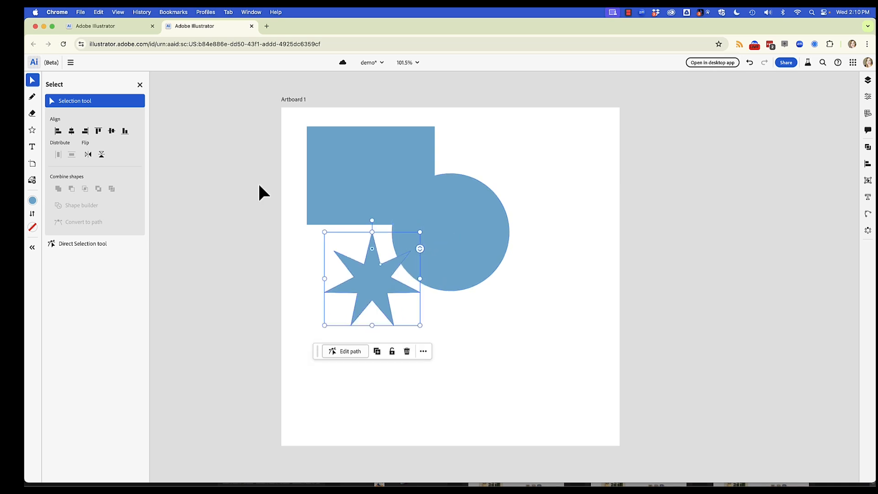
Move the star to the artboard's upper-right area and enlarge it, keeping it slightly overlapping the circle.
drag(378, 284, 529, 171)
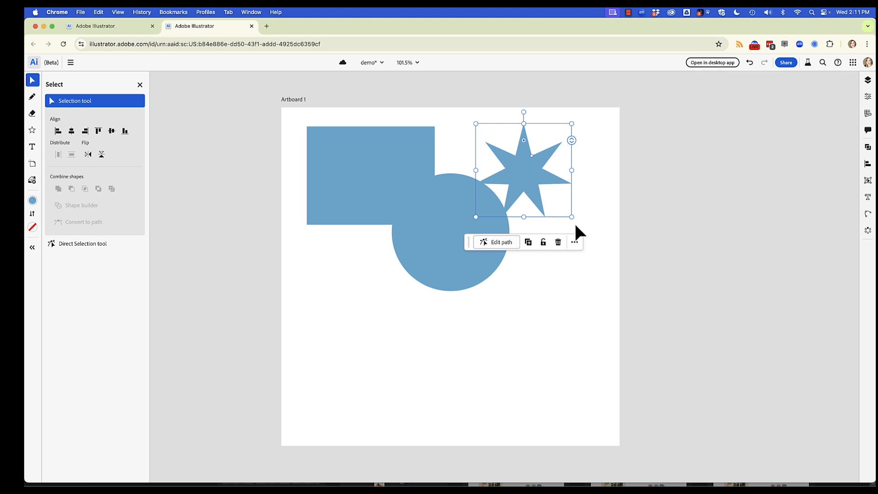
drag(576, 224, 663, 253)
drag(530, 202, 546, 181)
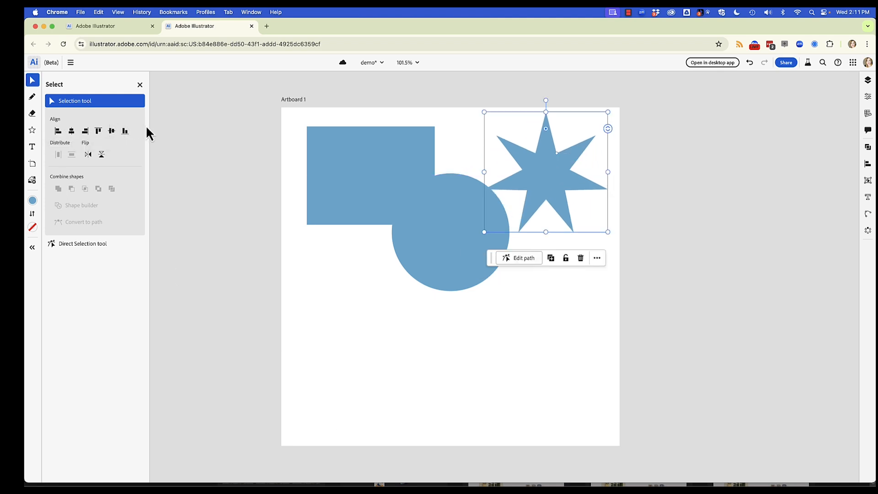
Try top-aligning the rectangle, circle and star, and separately combining them into one shape, undoing each operation.
drag(344, 114, 598, 267)
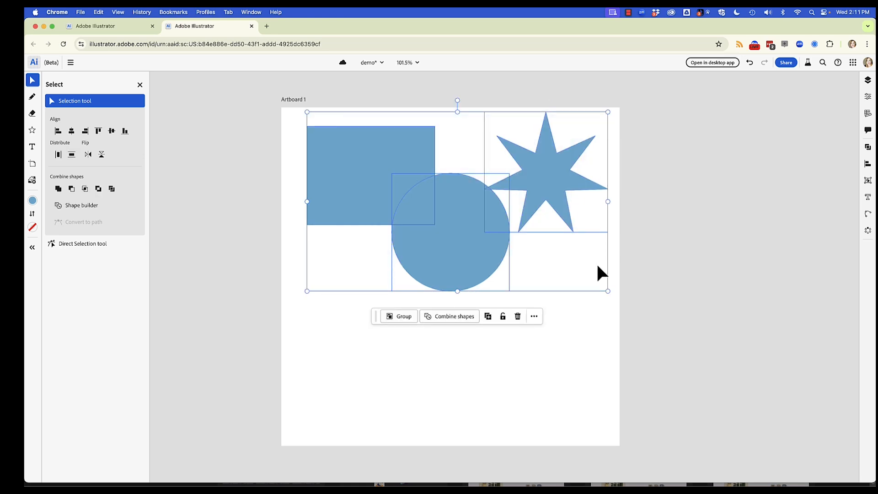
click(98, 131)
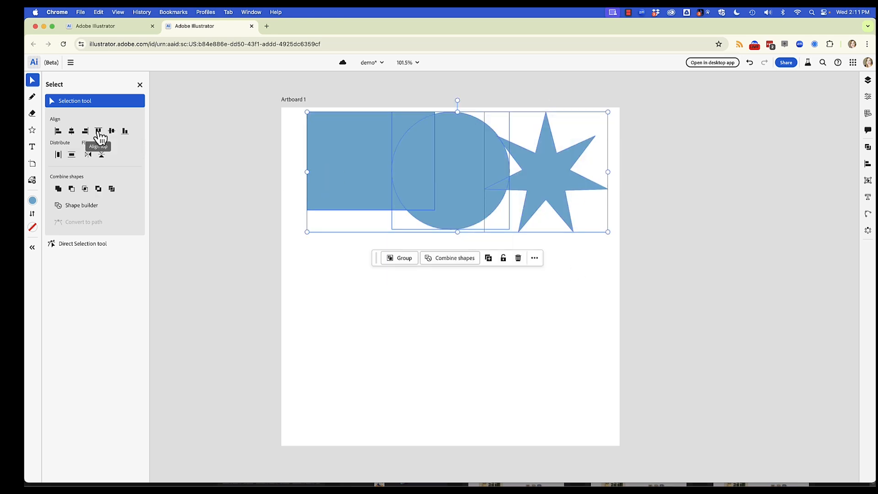
key(super+z)
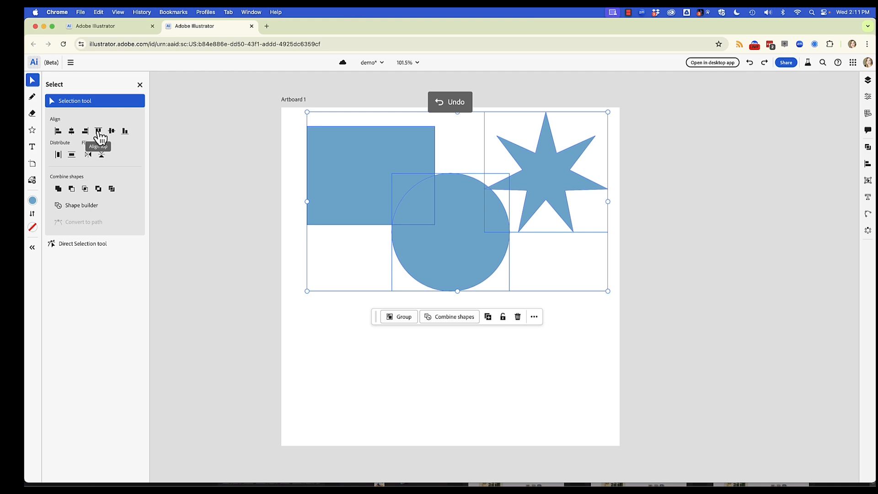
click(62, 189)
key(super+z)
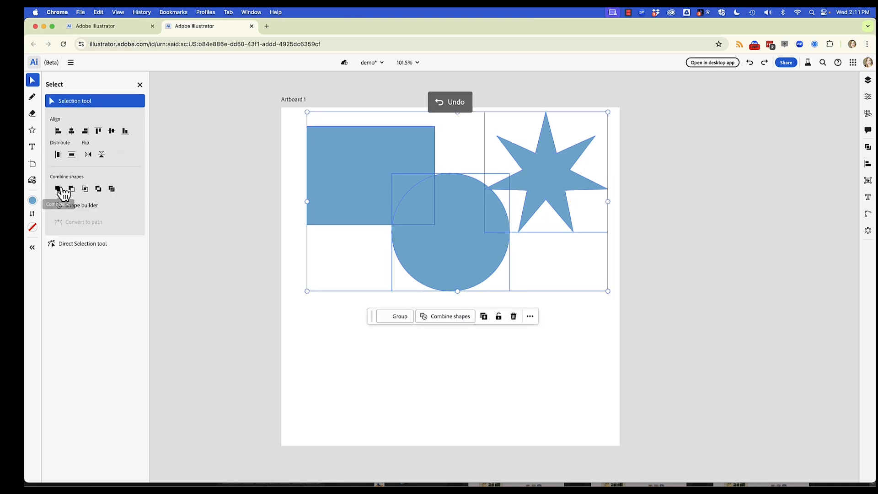
Try merging the rectangle and circle into one shape with Shape Builder, undoing the merge.
click(96, 206)
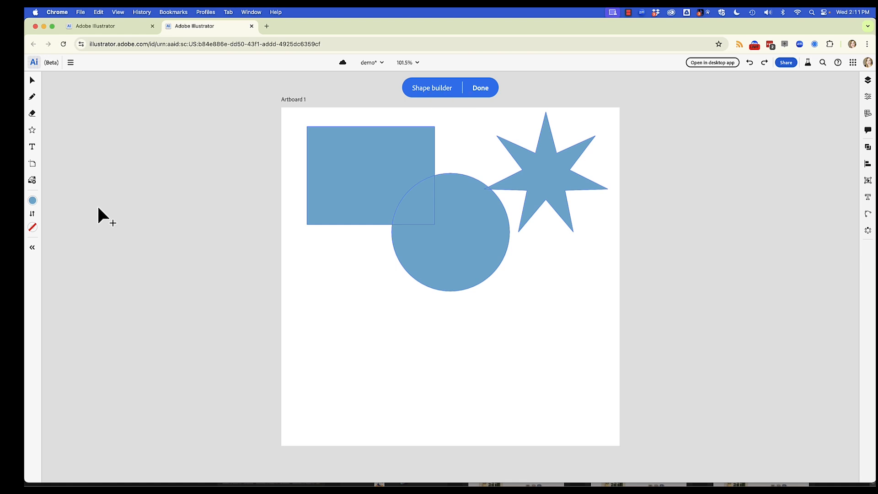
drag(359, 178, 491, 233)
key(super+z)
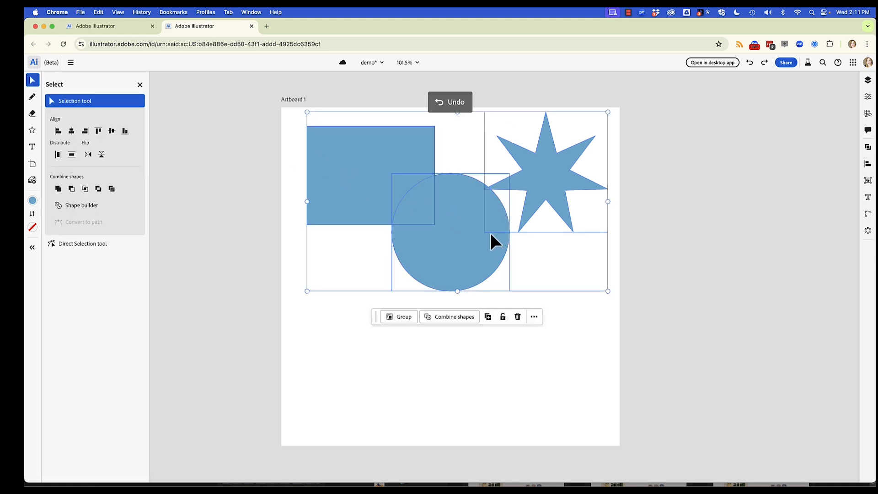
Remove the overlapping area between the rectangle and circle with Shape Builder, then finish and deselect the artwork.
click(94, 205)
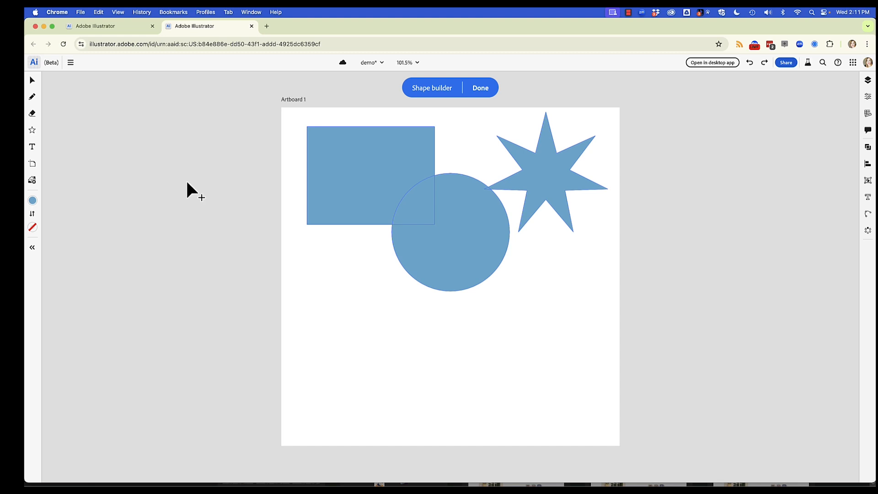
alt+click(425, 203)
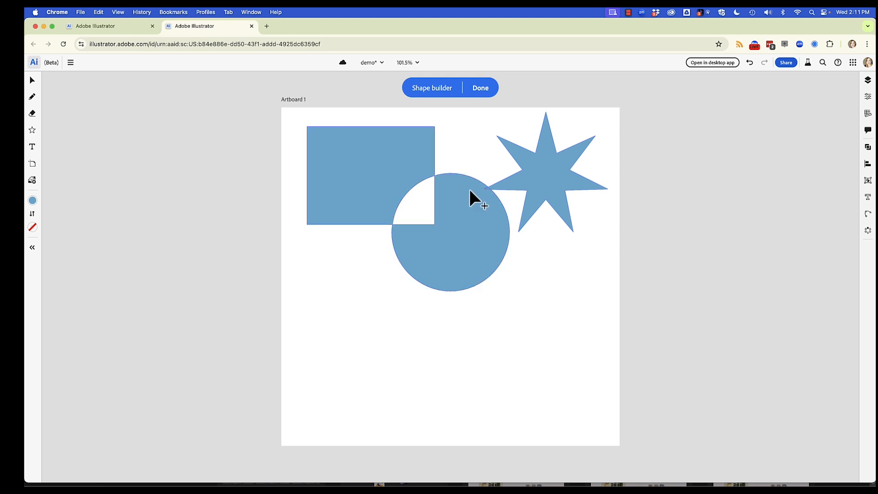
click(481, 90)
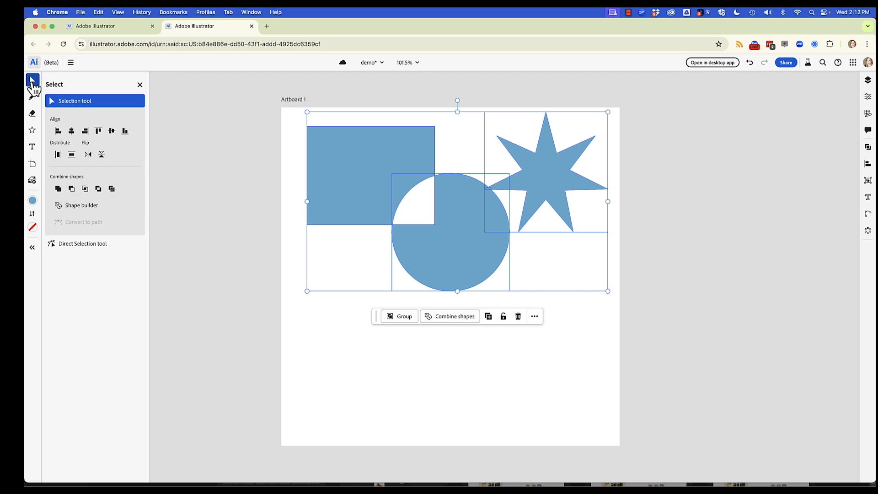
click(337, 364)
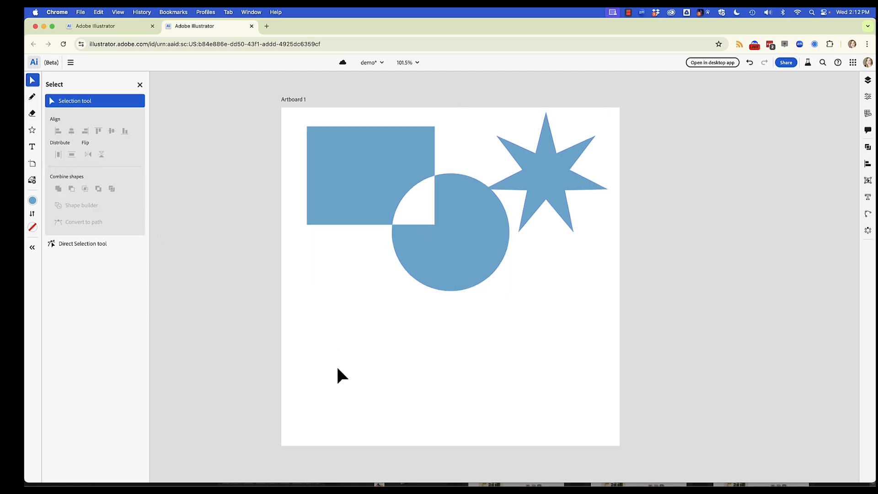
Paint a wavy stroke with the Blob Brush tool from below the rectangle to the circle's lower-right edge.
click(33, 97)
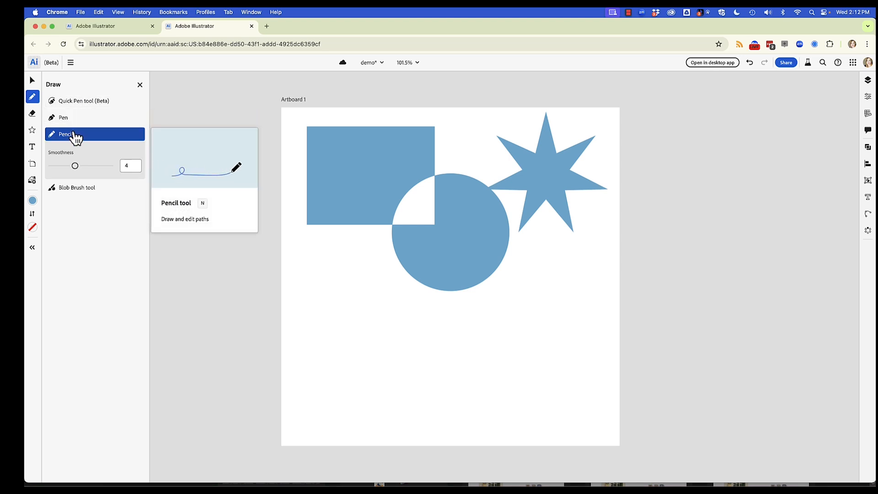
click(76, 187)
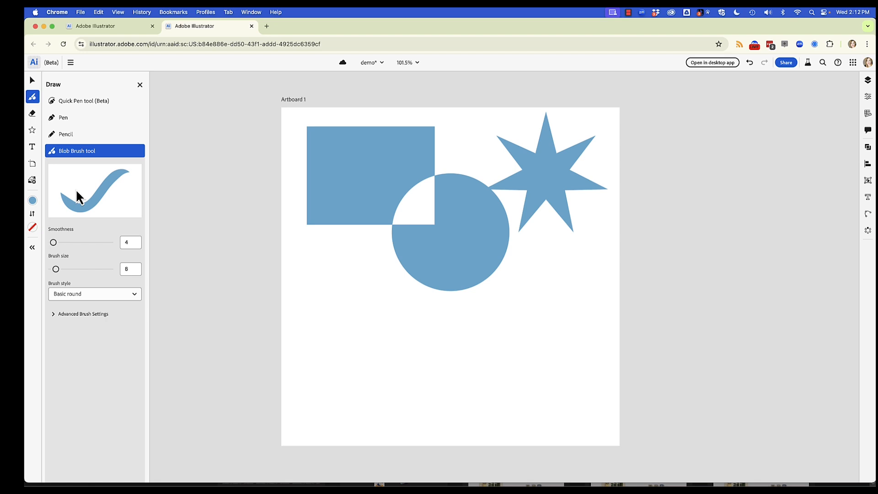
mouse_move(314, 309)
mouse_down()
mouse_move(391, 318)
mouse_move(494, 281)
mouse_move(499, 256)
mouse_up()
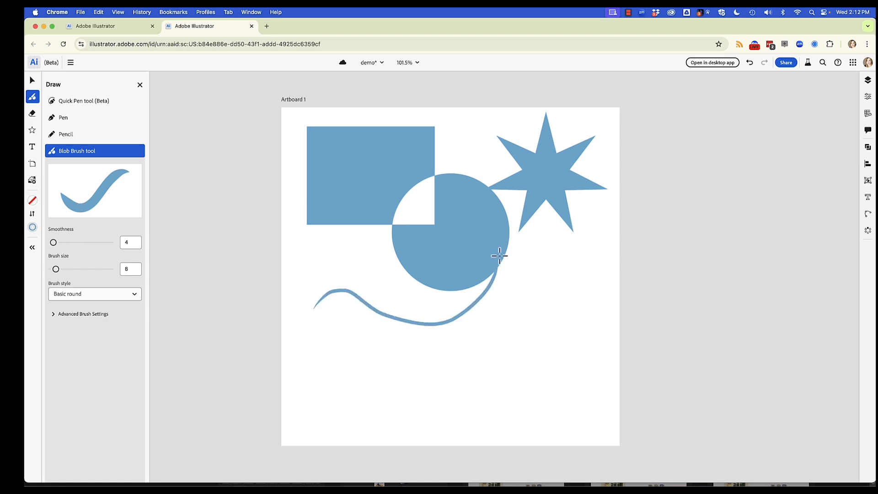
Review the Blob Brush's available brush styles and advanced brush settings.
click(106, 300)
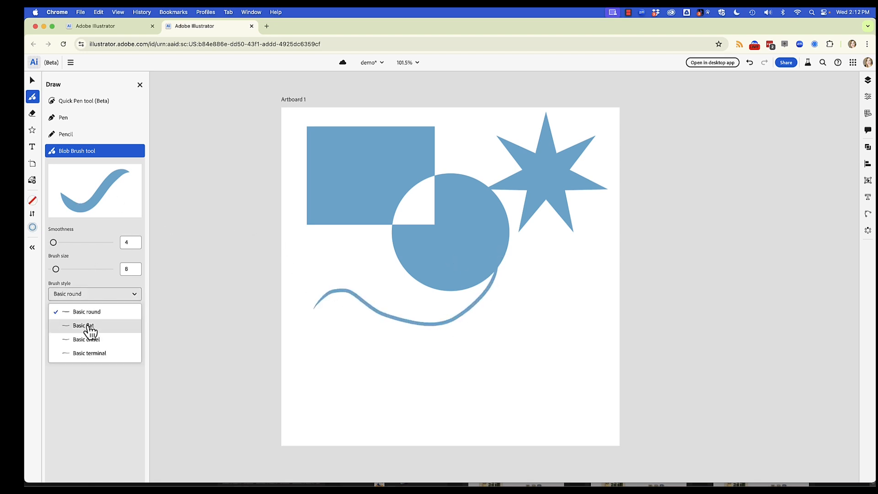
click(88, 231)
click(55, 315)
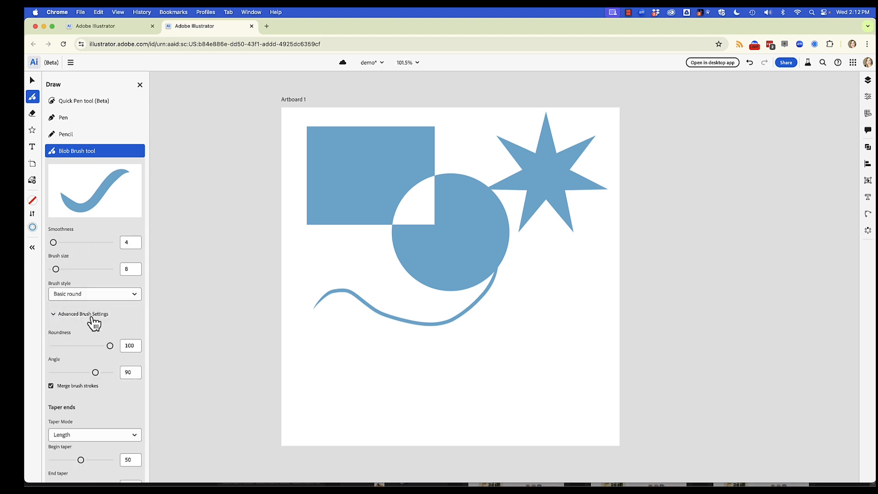
click(55, 316)
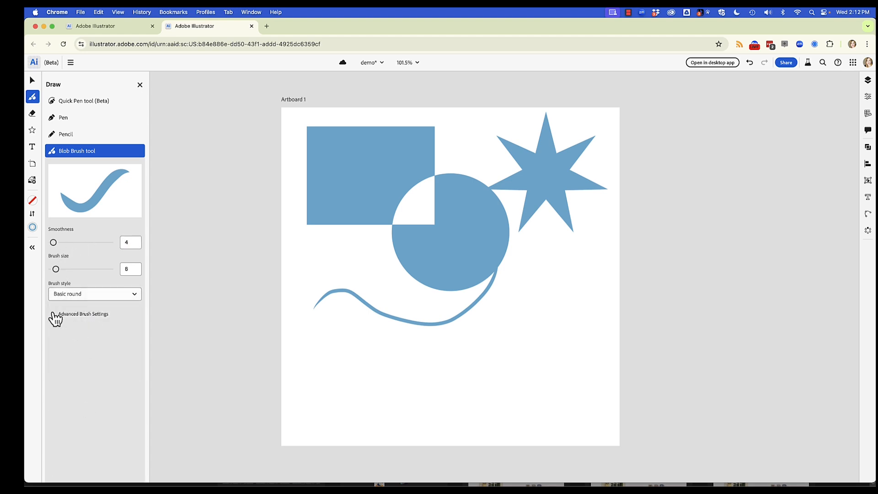
Select the painted stroke and examine how it is joined to the circle.
click(32, 81)
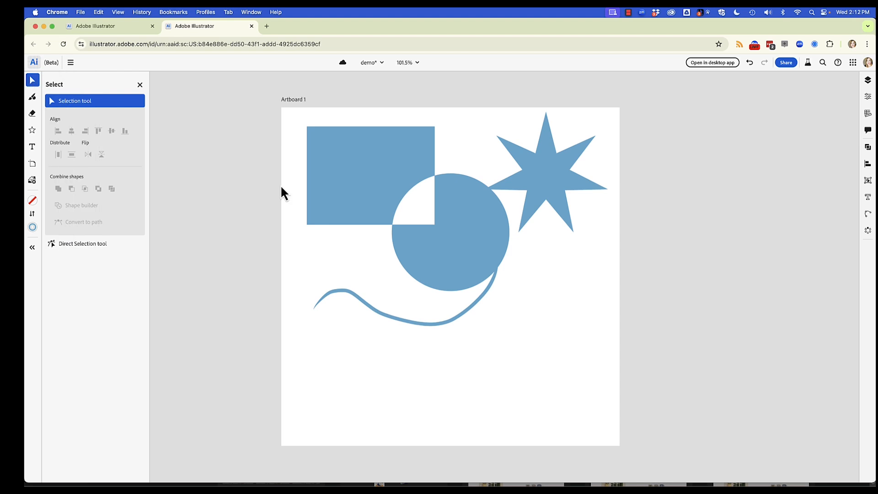
click(378, 312)
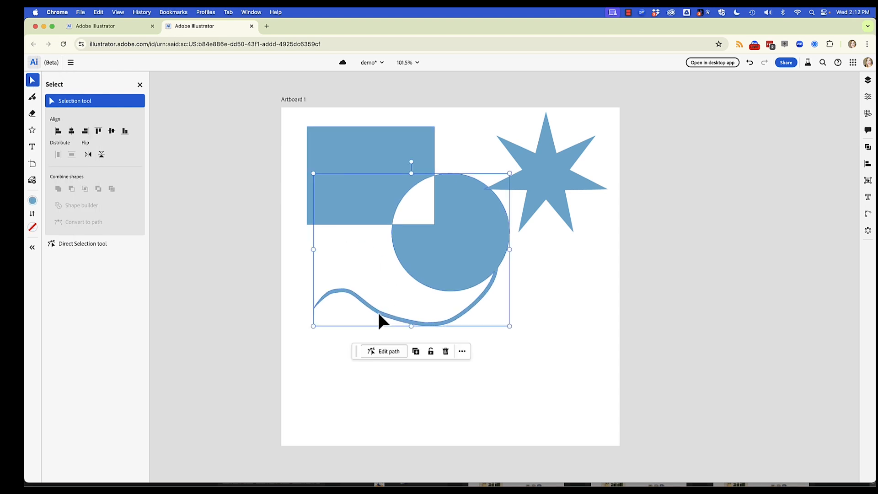
scroll(388, 302, up, 3)
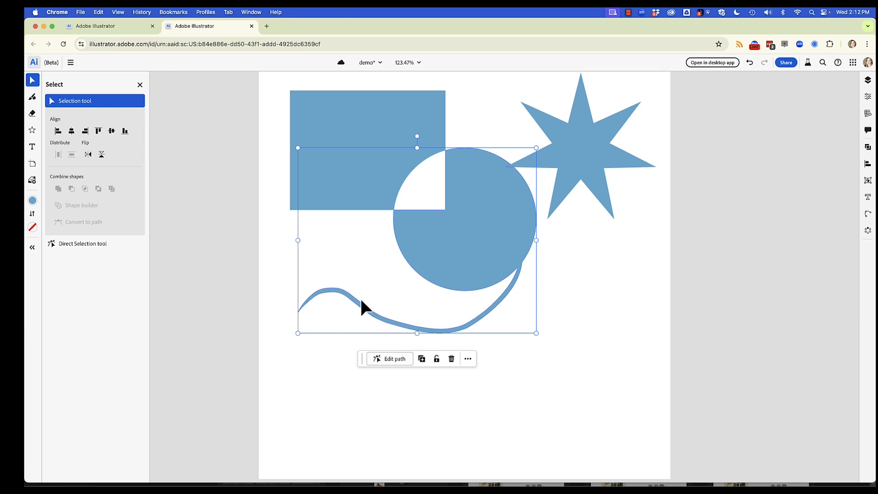
Draw two wavy Pencil paths below the brush stroke and swap fill and stroke so they are outlines only.
key(shift+b)
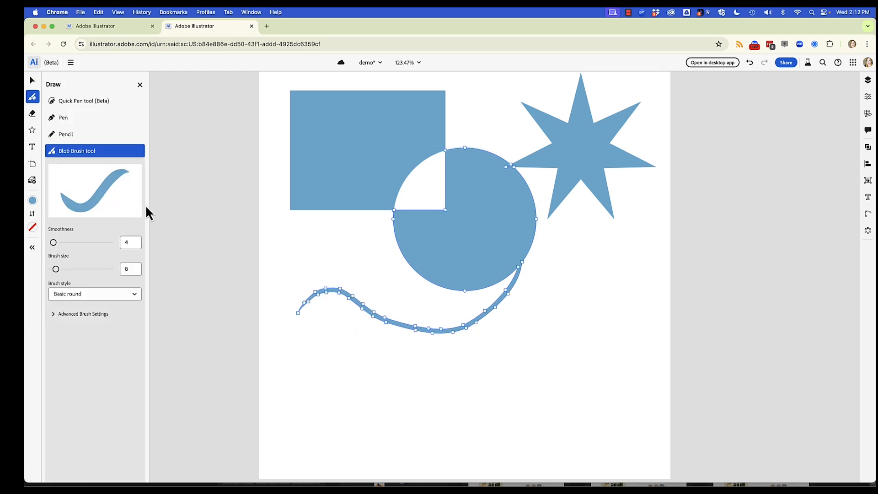
click(62, 134)
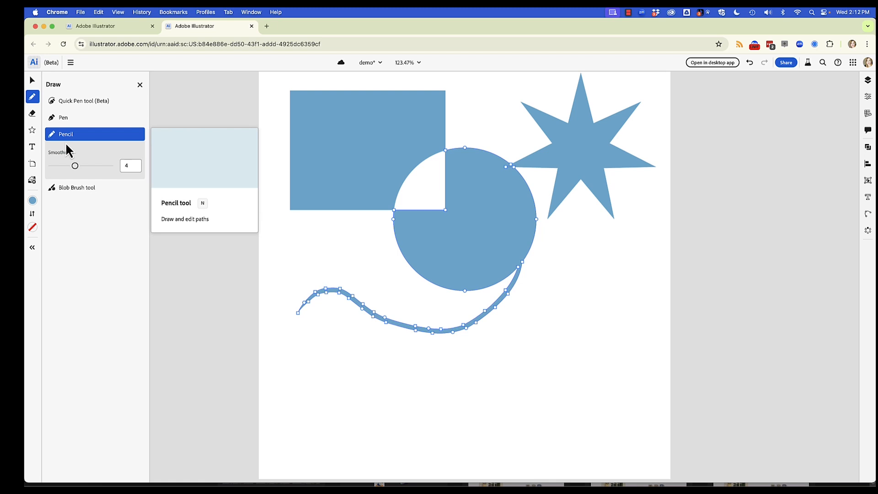
mouse_move(309, 374)
mouse_down()
mouse_move(320, 359)
mouse_move(471, 374)
mouse_up()
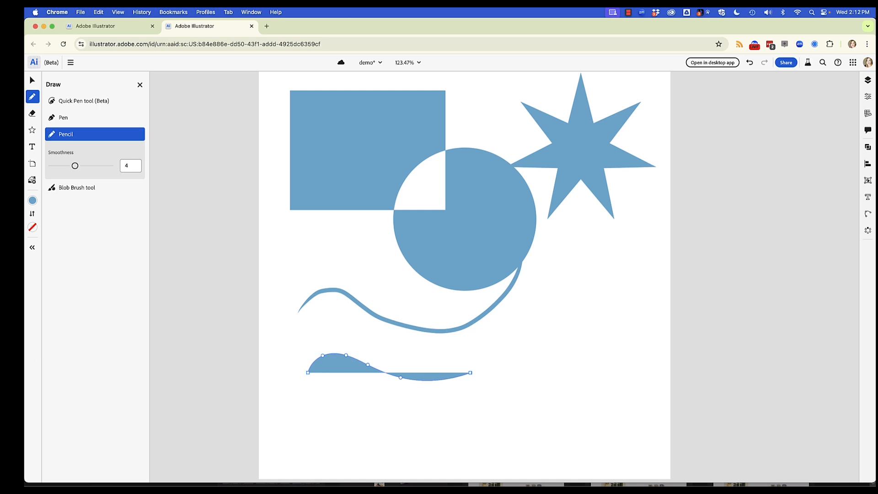
click(32, 214)
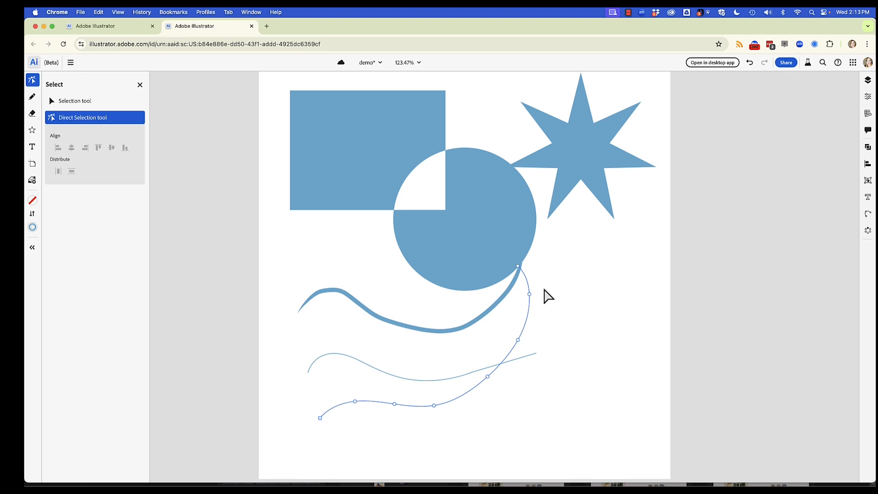
super+click(568, 283)
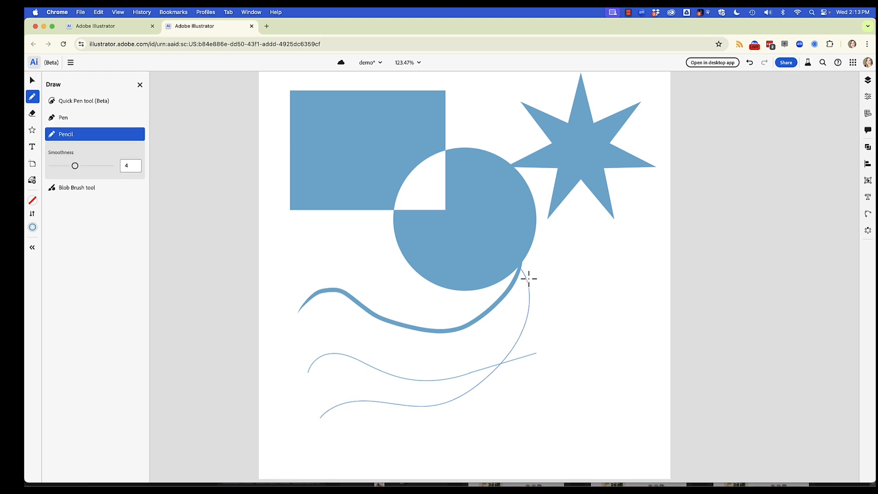
super+click(529, 294)
Draw an open Pen path beneath the brush stroke's start, with two straight zigzag segments followed by two curved segments.
click(64, 118)
click(272, 342)
click(284, 314)
click(305, 342)
drag(335, 342, 345, 325)
click(377, 332)
End the Pen path and draw a looping path of continuous arcs below the star with the Quick Pen tool, leaving it deselected.
click(91, 107)
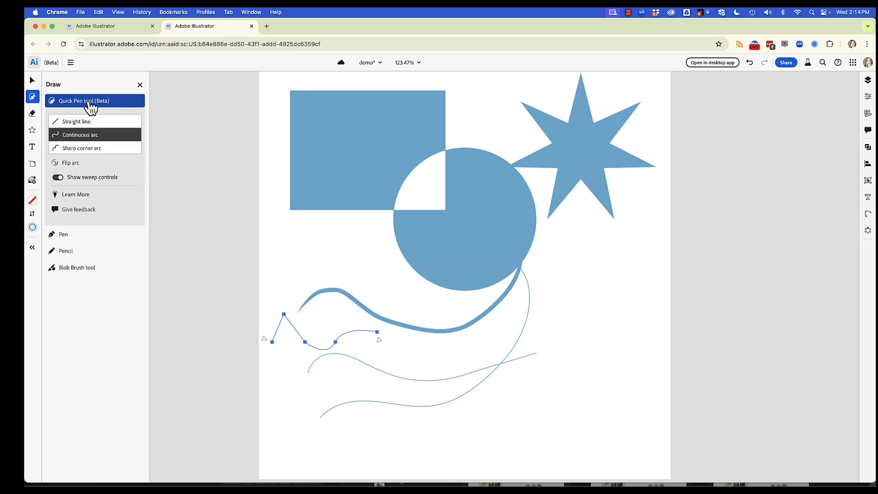
key(Escape)
click(546, 266)
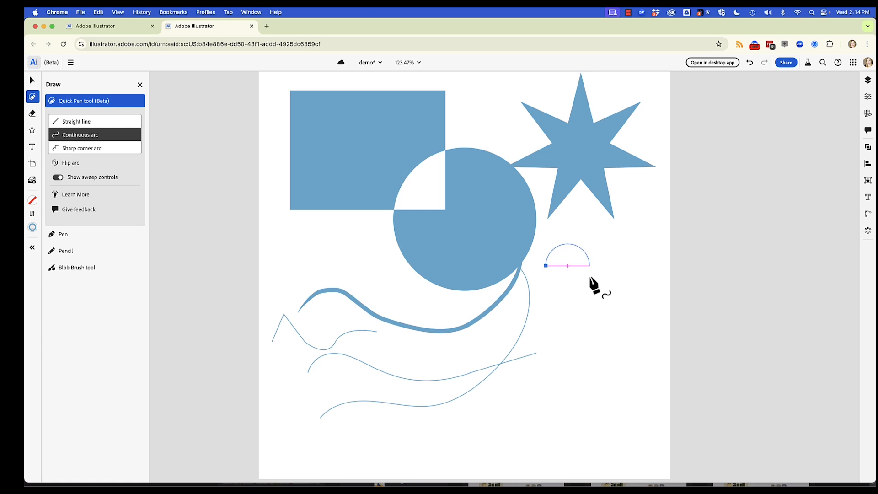
drag(608, 260, 610, 297)
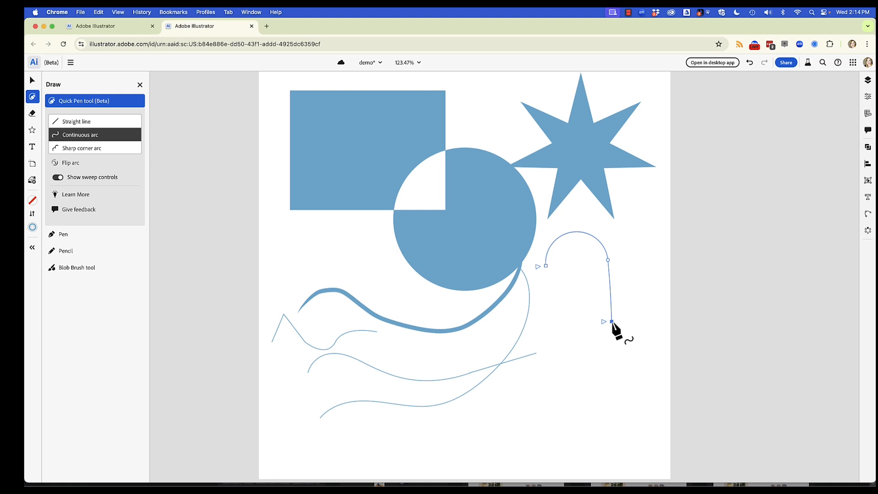
click(612, 322)
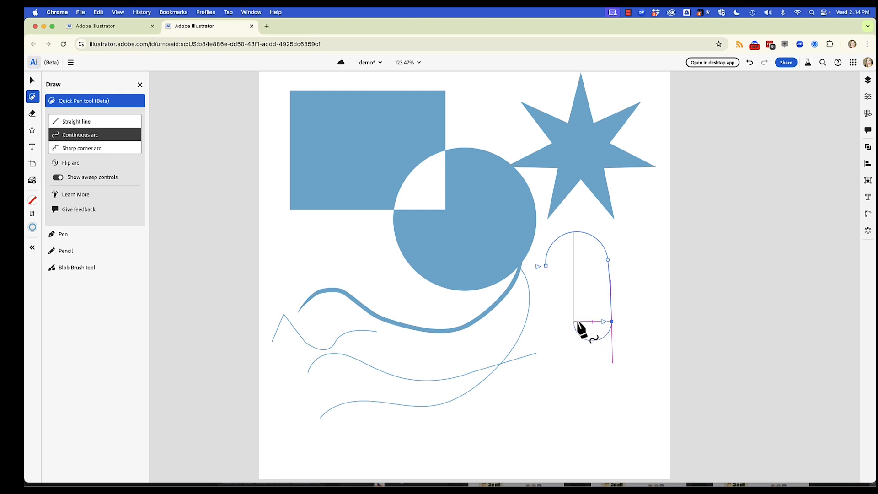
click(581, 318)
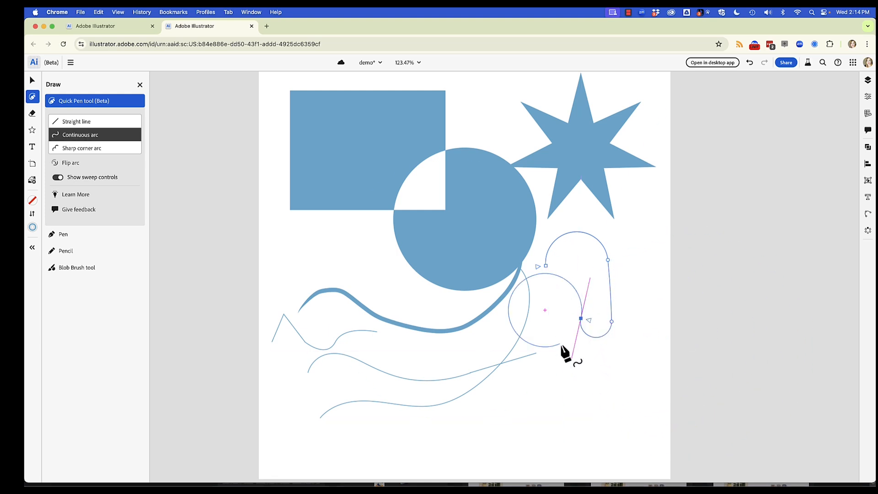
click(623, 346)
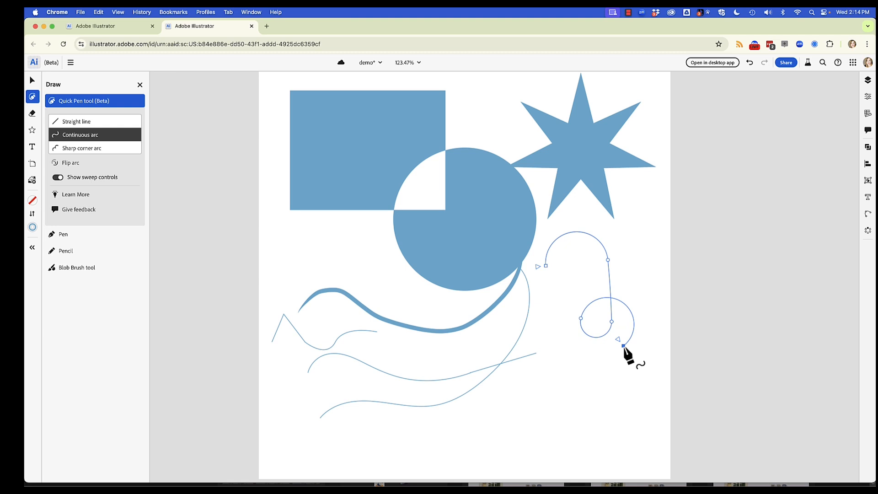
key(v)
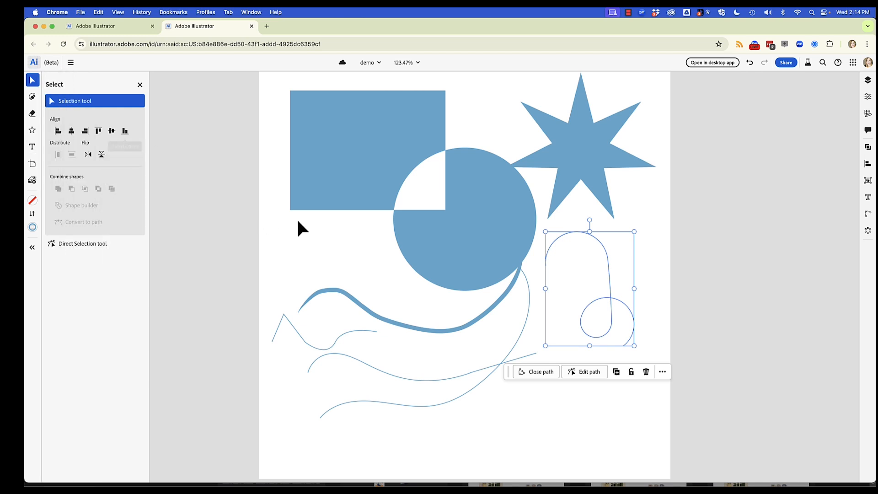
click(335, 236)
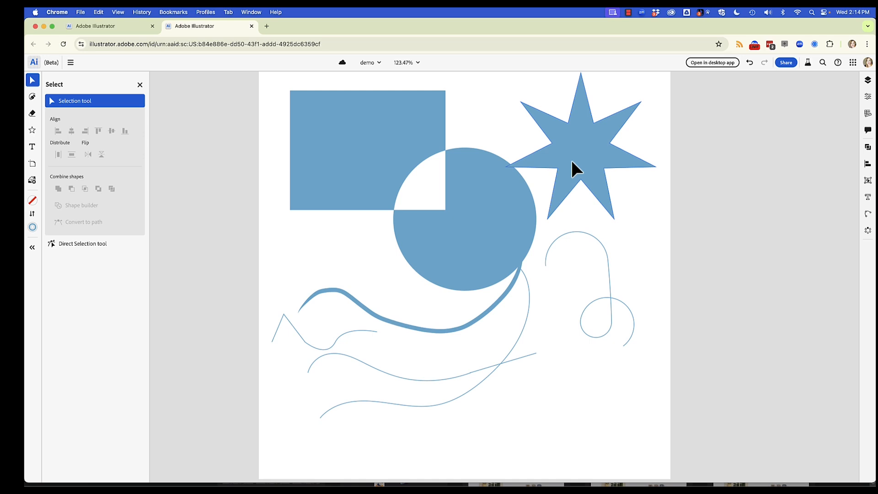
Move the star slightly down and toward the circle so that they overlap more.
drag(569, 160, 557, 170)
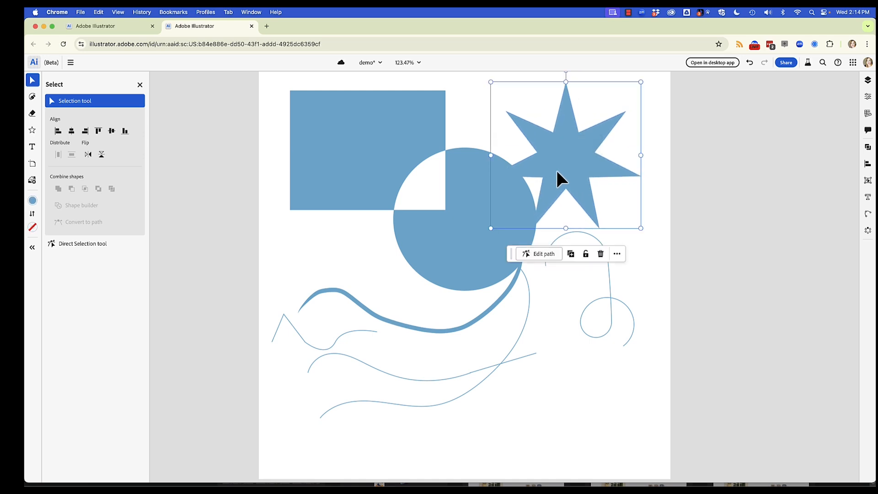